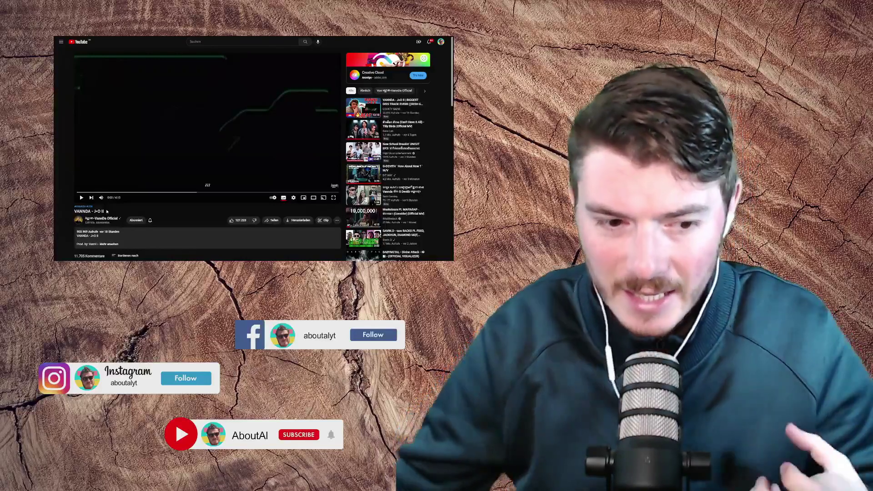
scroll(163, 215, "down", 3)
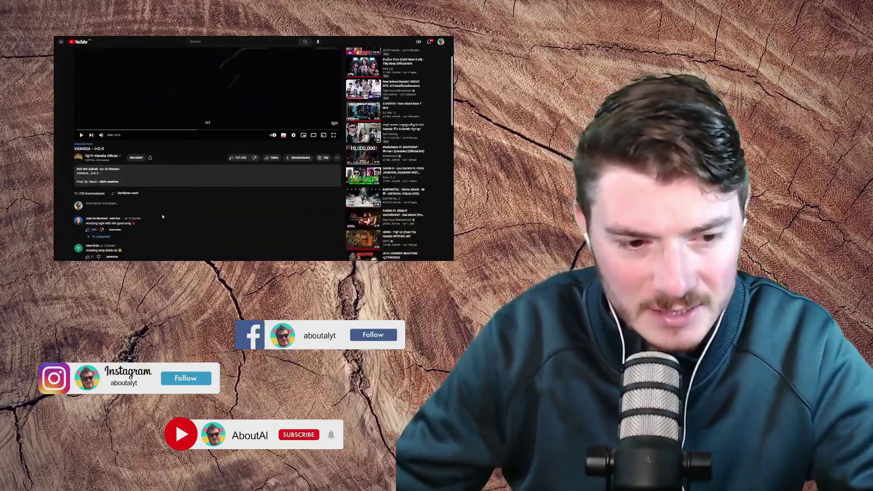
scroll(163, 217, "down", 2)
scroll(162, 216, "down", 2)
scroll(163, 215, "down", 2)
scroll(165, 216, "down", 2)
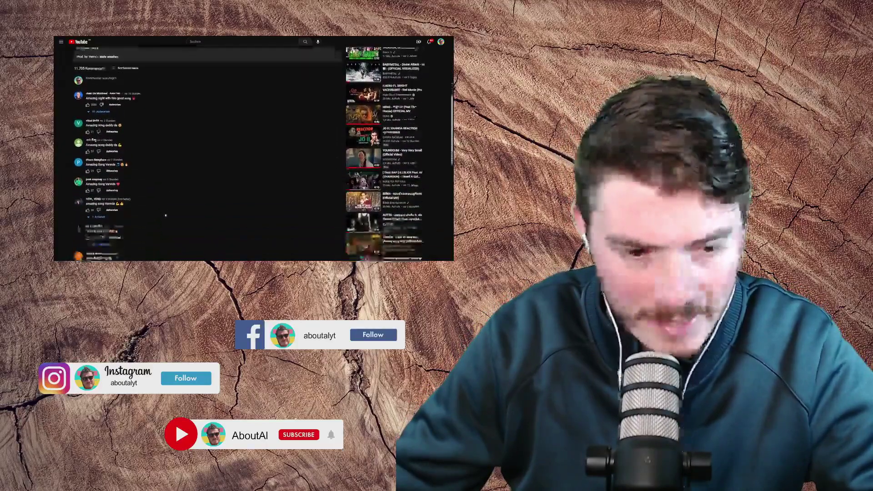
scroll(165, 216, "down", 1)
scroll(165, 215, "down", 1)
scroll(165, 216, "down", 1)
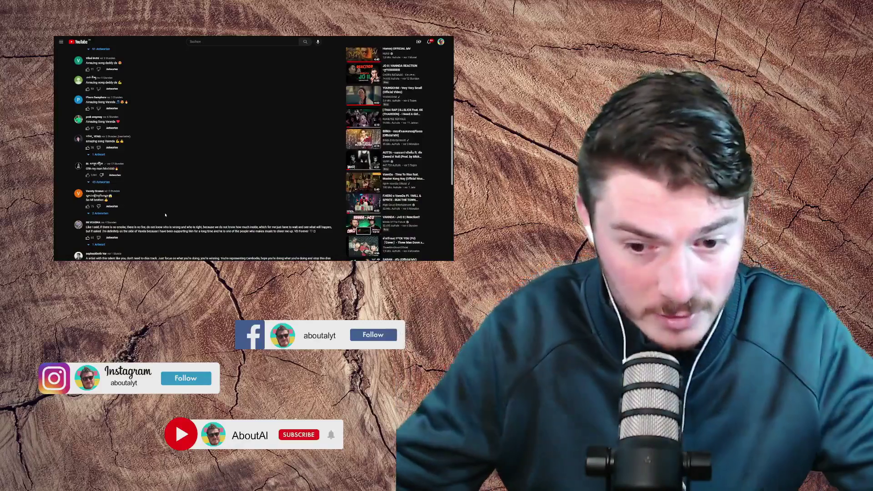
scroll(180, 219, "down", 1)
scroll(179, 219, "down", 1)
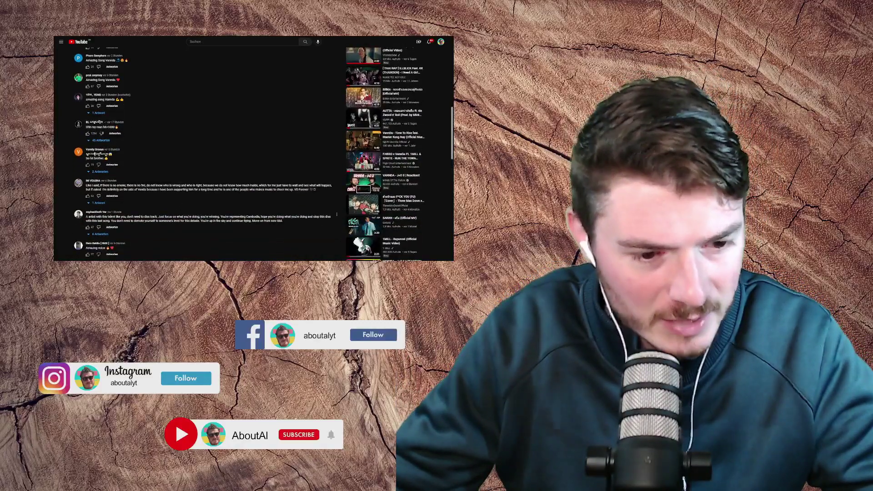
scroll(198, 150, "up", 5)
scroll(197, 150, "up", 5)
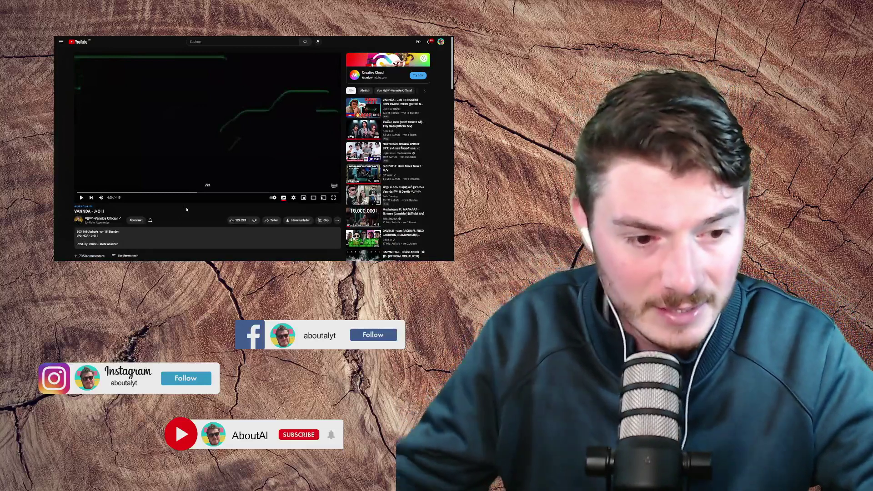
Play VANNDA's 'J+O II' music video in full screen through its subtitled final title sequence.
left_click(333, 198)
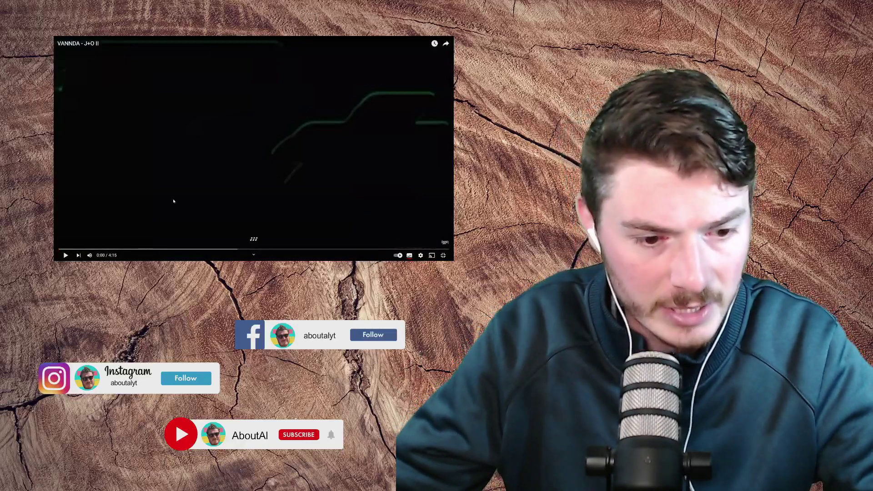
left_click(174, 199)
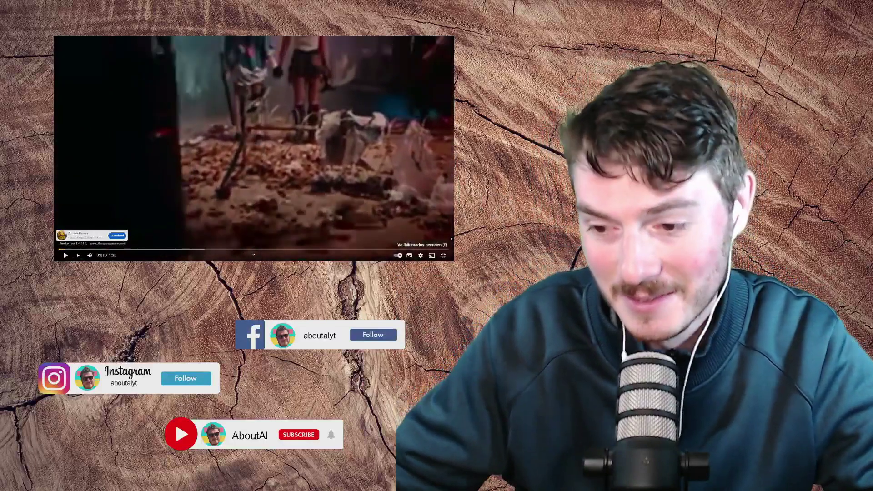
Exit full screen and highlight part of a long comment under the 'J+O II' video.
key("F11")
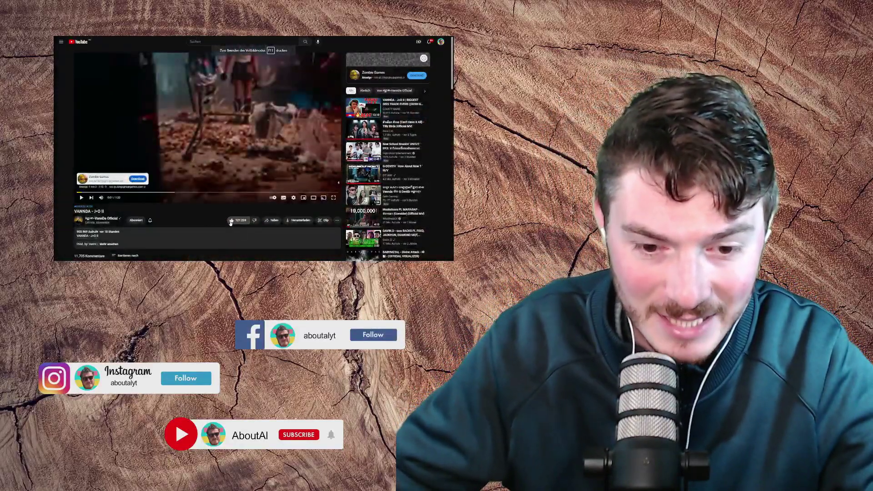
scroll(205, 205, "down", 3)
scroll(170, 198, "down", 2)
scroll(136, 194, "down", 2)
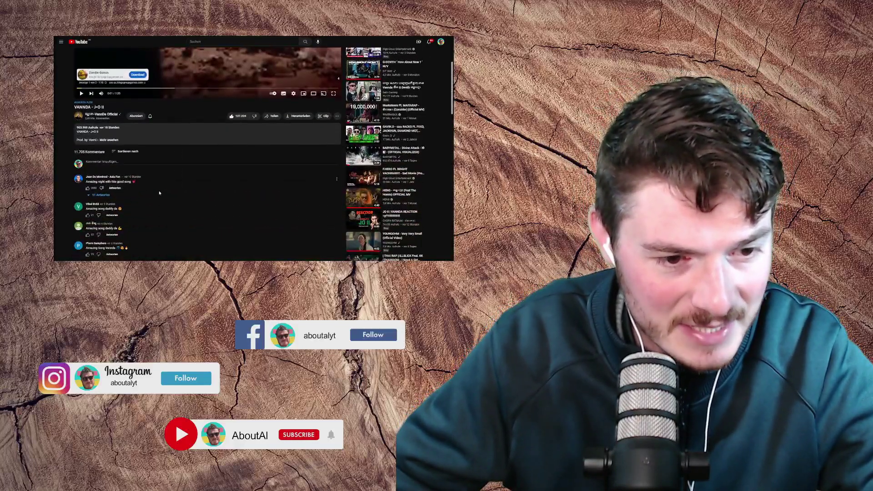
scroll(133, 191, "down", 1)
scroll(116, 179, "down", 2)
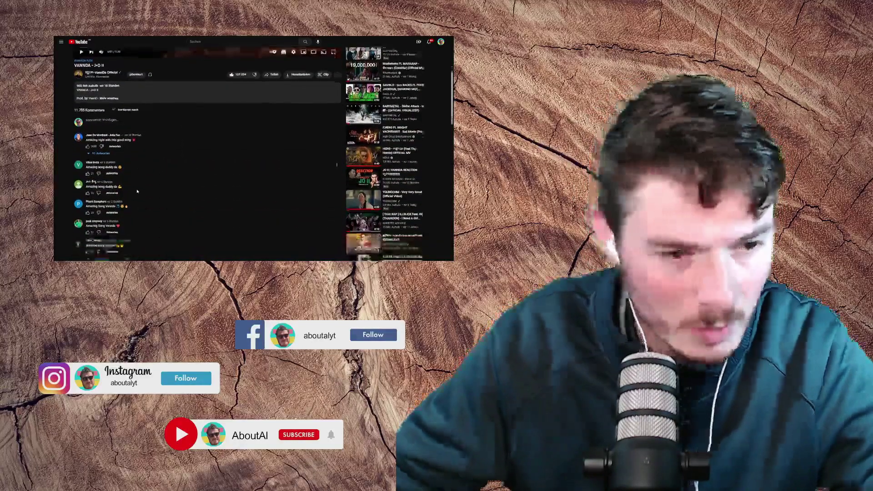
scroll(145, 178, "down", 1)
scroll(116, 178, "down", 1)
scroll(117, 182, "down", 1)
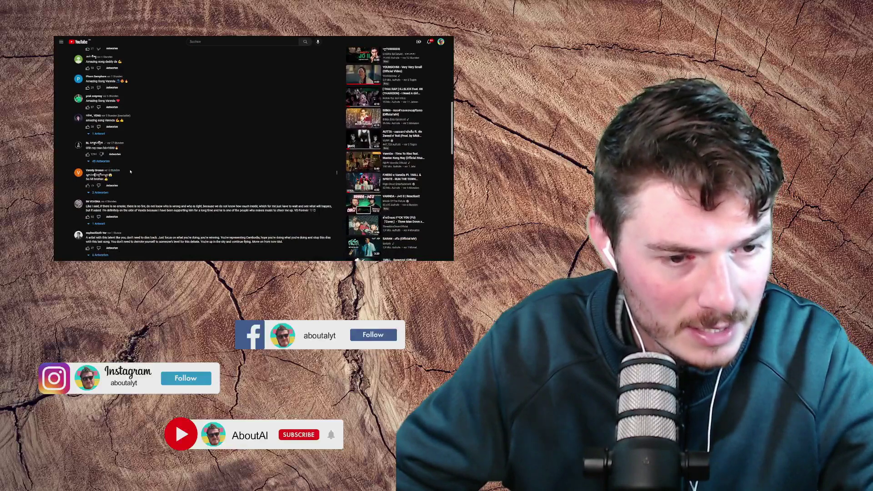
scroll(133, 181, "down", 1)
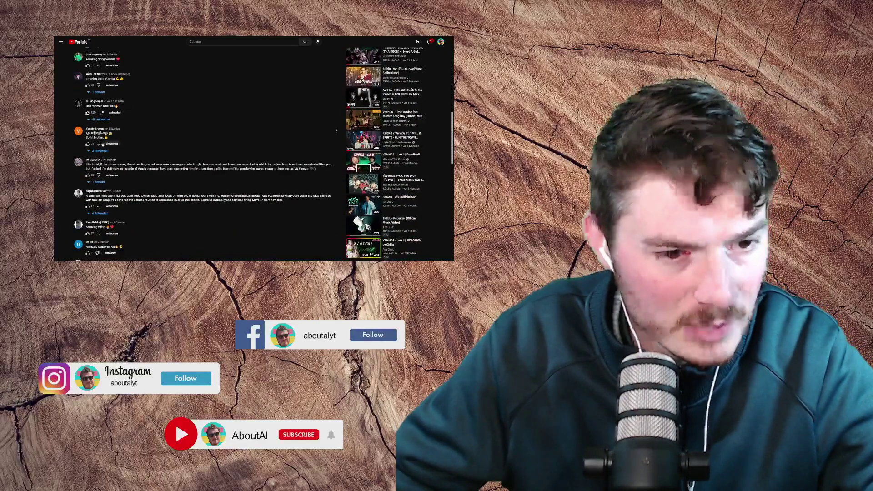
scroll(122, 176, "down", 1)
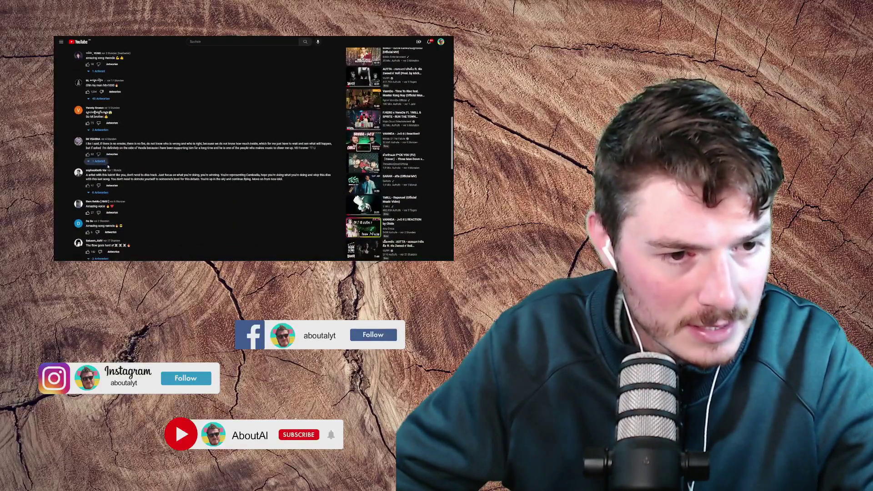
scroll(132, 182, "down", 1)
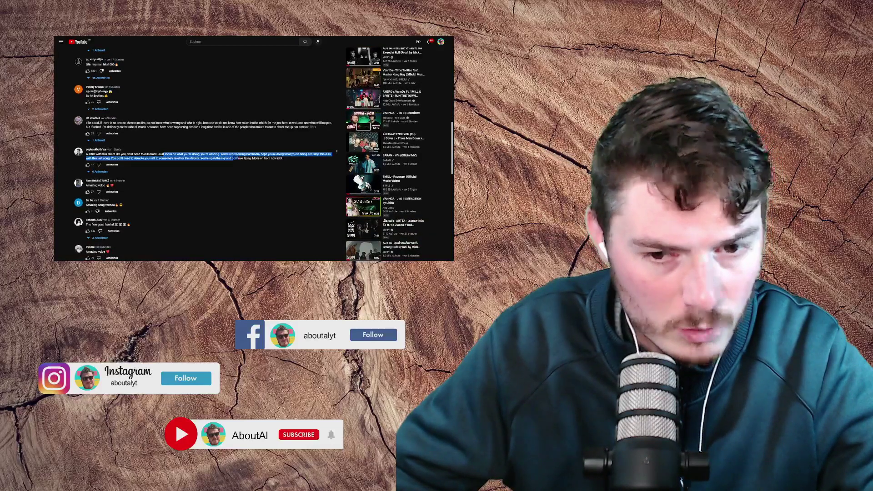
mouse_move(330, 154)
left_mouse_down()
mouse_move(261, 155)
mouse_move(319, 155)
left_mouse_up()
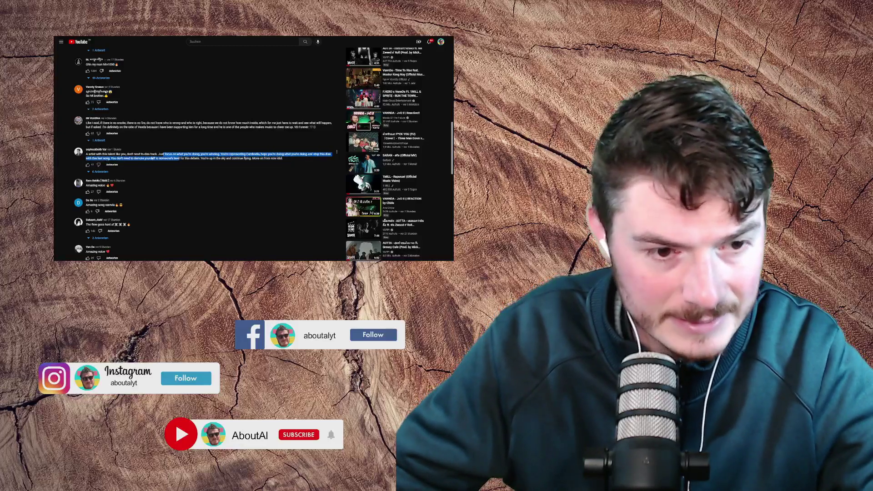
mouse_move(156, 158)
left_mouse_down()
mouse_move(106, 159)
mouse_move(160, 160)
left_mouse_up()
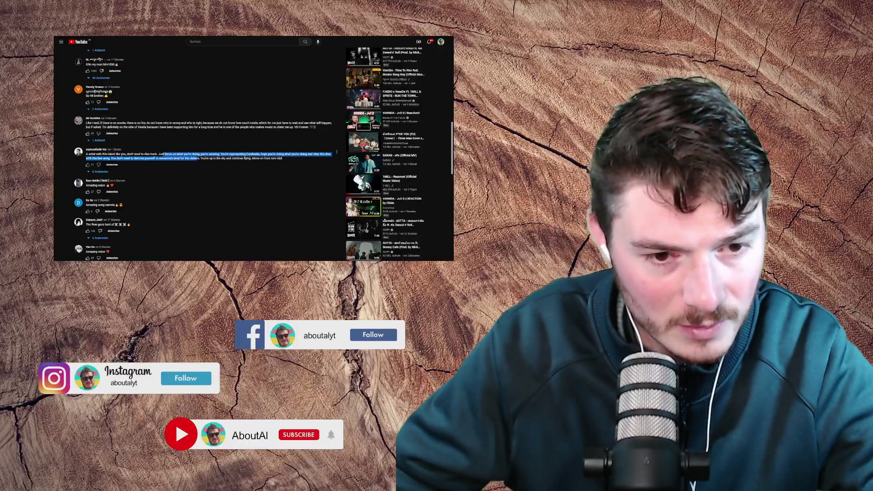
scroll(184, 172, "down", 2)
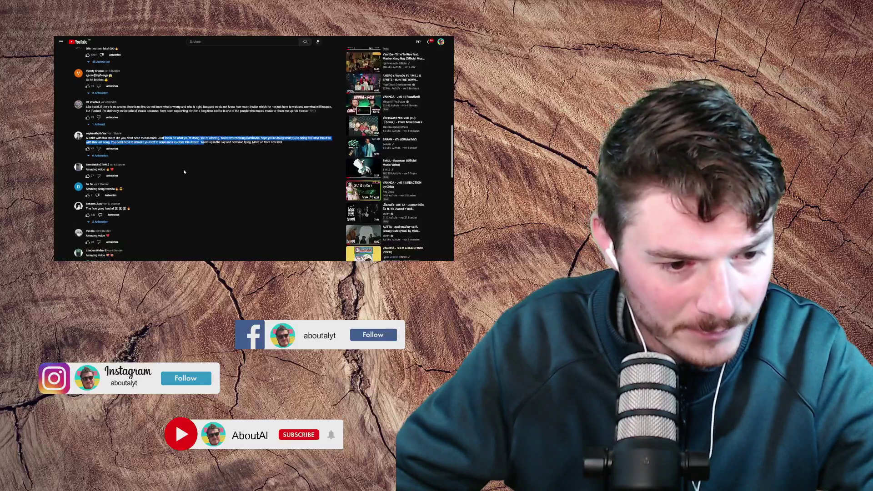
scroll(184, 173, "down", 1)
scroll(183, 172, "down", 1)
scroll(184, 172, "down", 1)
scroll(184, 172, "down", 1)
scroll(186, 208, "up", 2)
scroll(186, 208, "up", 5)
scroll(186, 208, "up", 5)
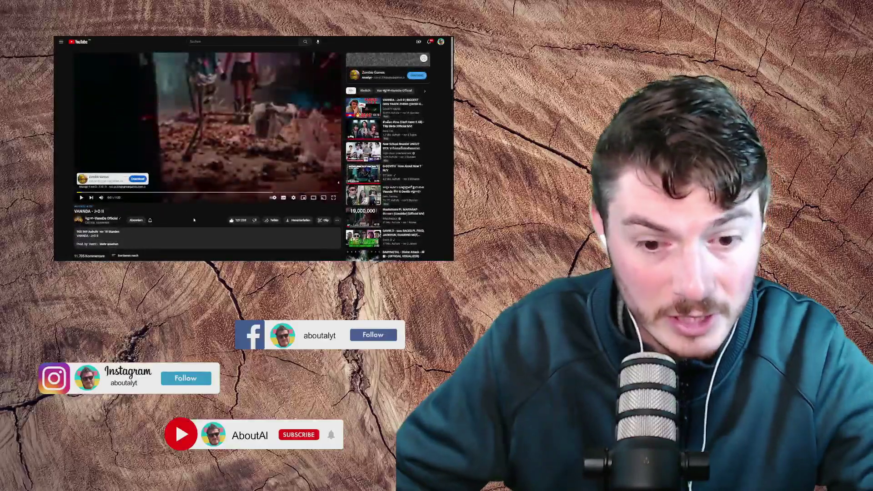